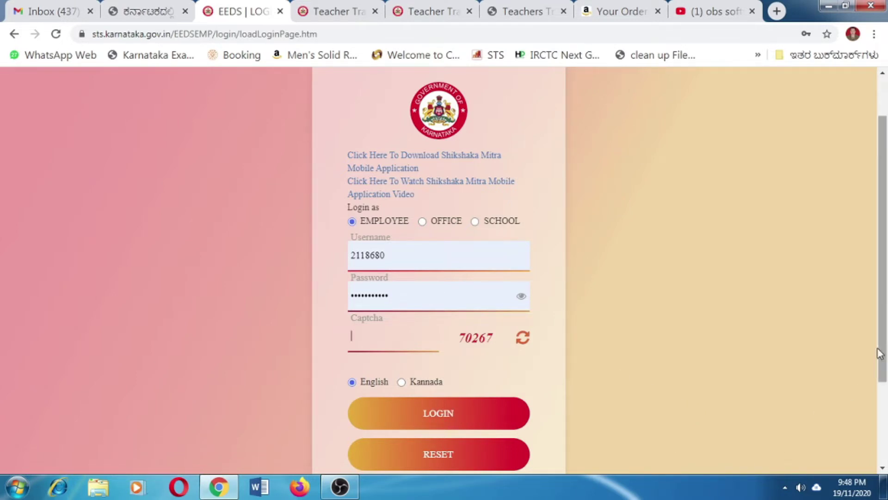
Step: Complete the captcha on the employee login form and log in with the prefilled username and password
left_click_drag(884, 323, 884, 246)
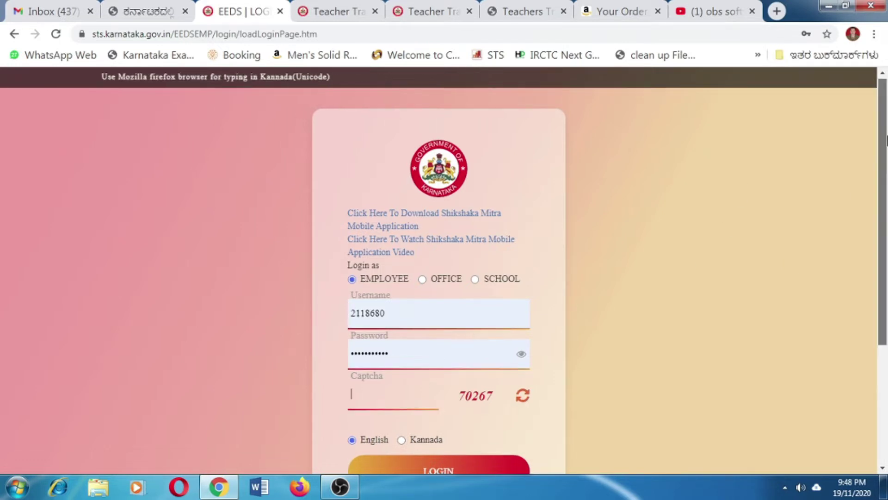
scroll(887, 180, "down", 2)
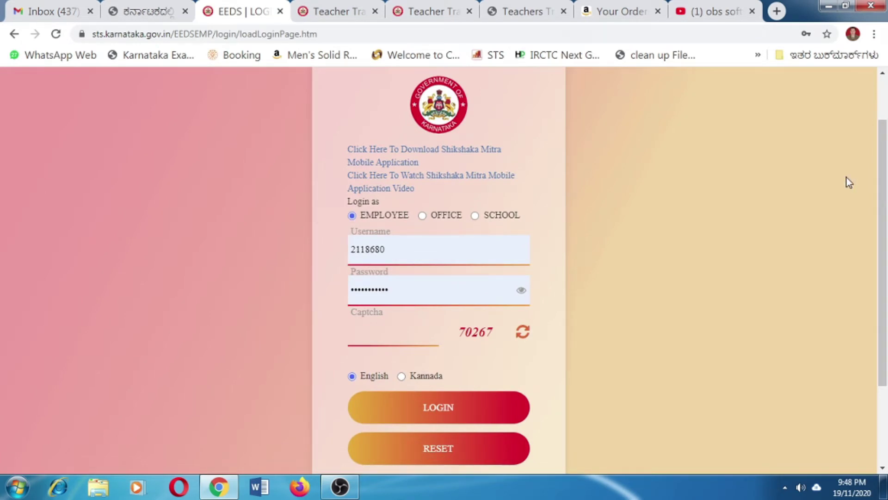
scroll(841, 242, "up", 2)
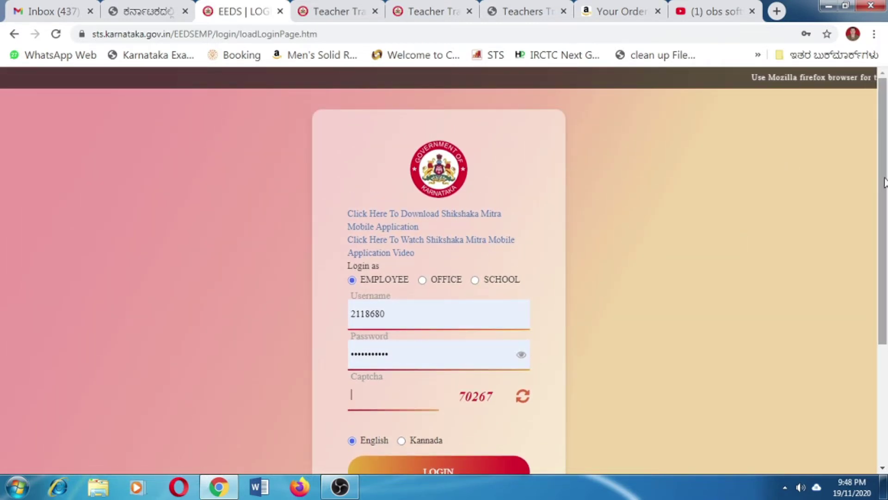
scroll(884, 182, "down", 4)
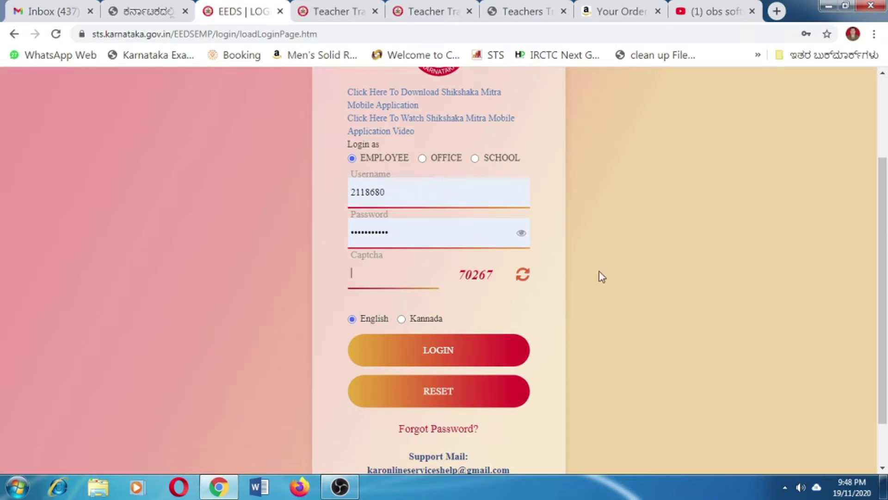
left_click(411, 200)
left_click(755, 185)
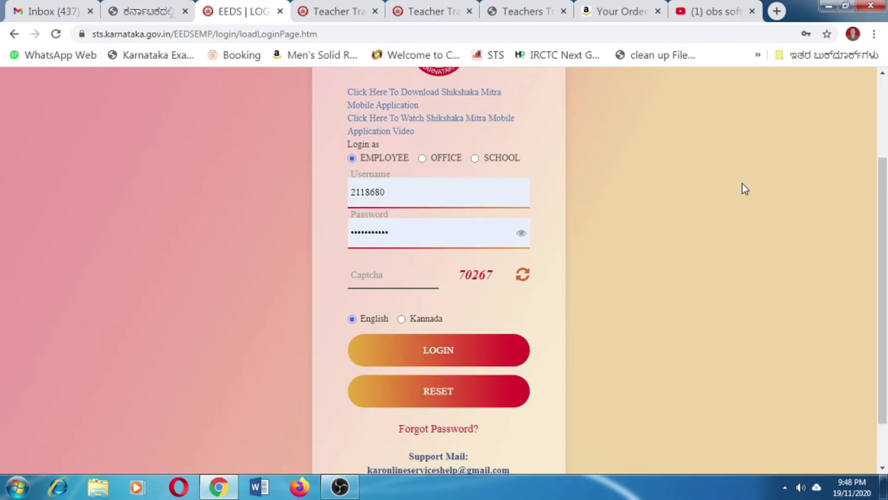
left_click(352, 274)
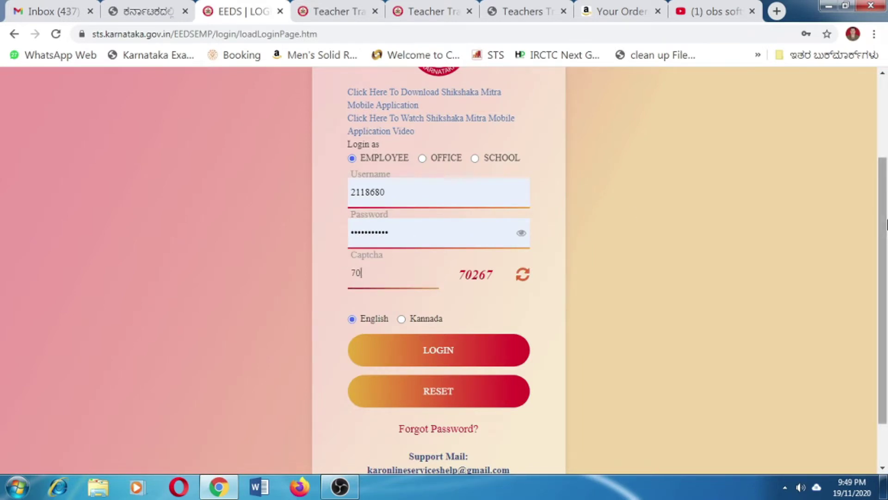
left_click(460, 352)
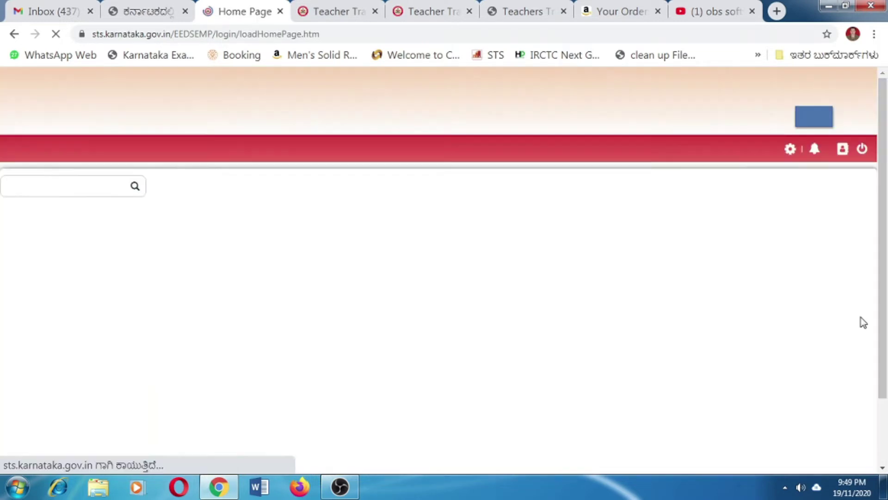
Step: Open the Request Transfer Application from the employee home page
scroll(886, 153, "down", 3)
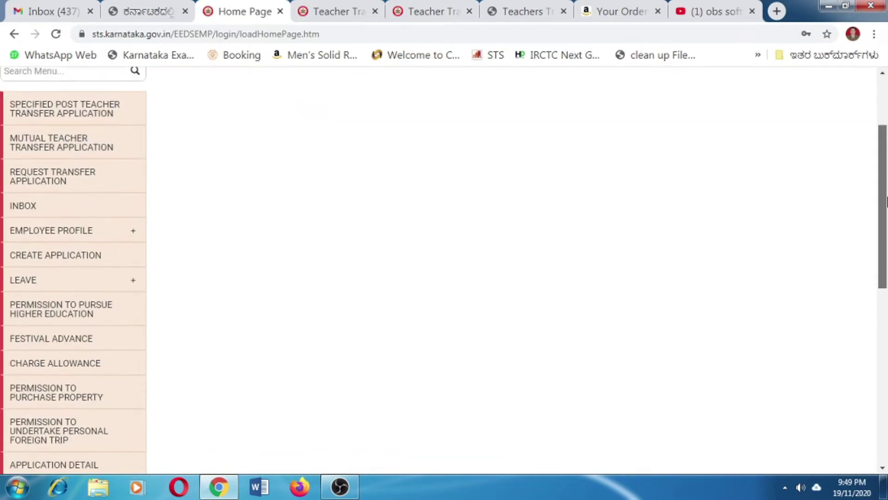
scroll(886, 206, "up", 2)
scroll(886, 206, "up", 1)
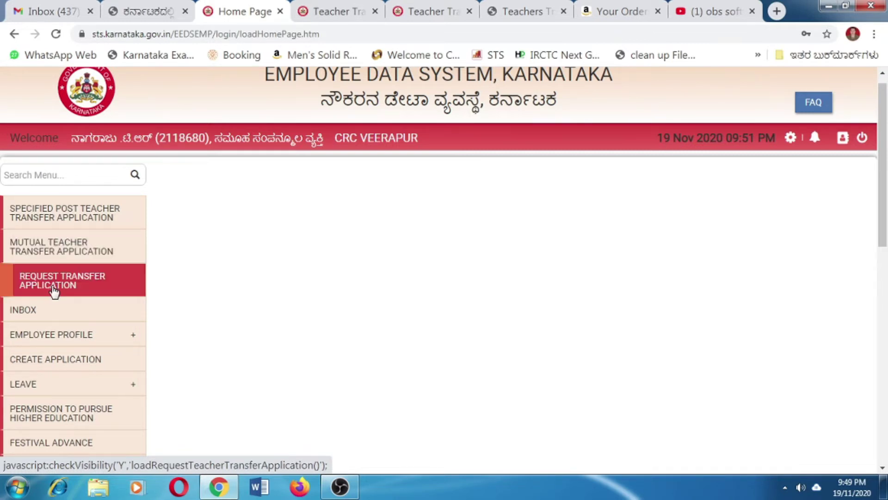
left_click(64, 286)
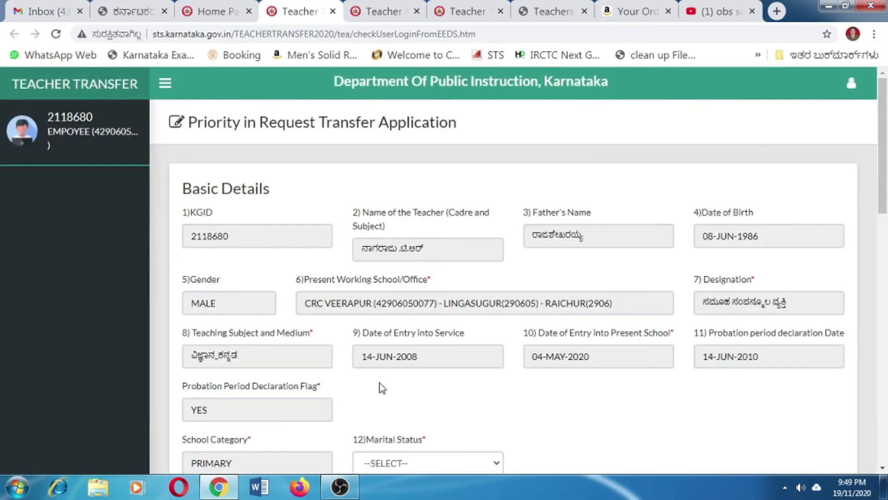
Step: Set the marital status to Married and mark the spouse as working in the basic details
scroll(887, 182, "down", 2)
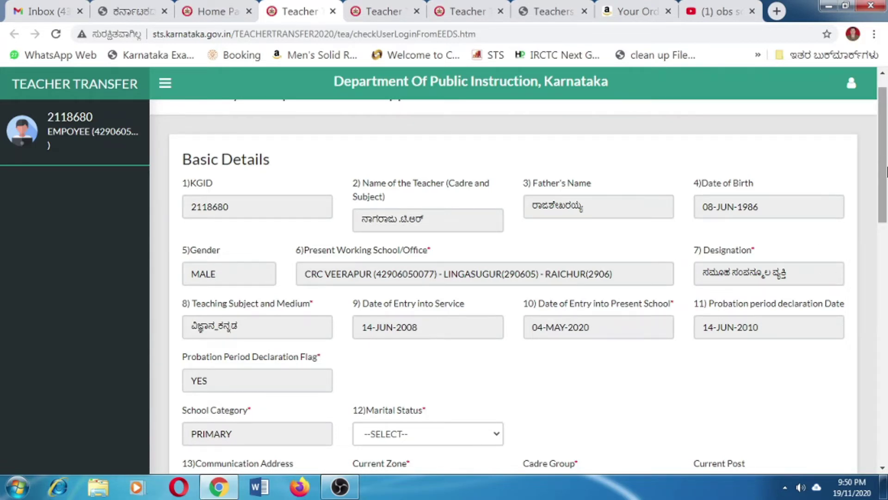
left_click_drag(887, 143, 887, 184)
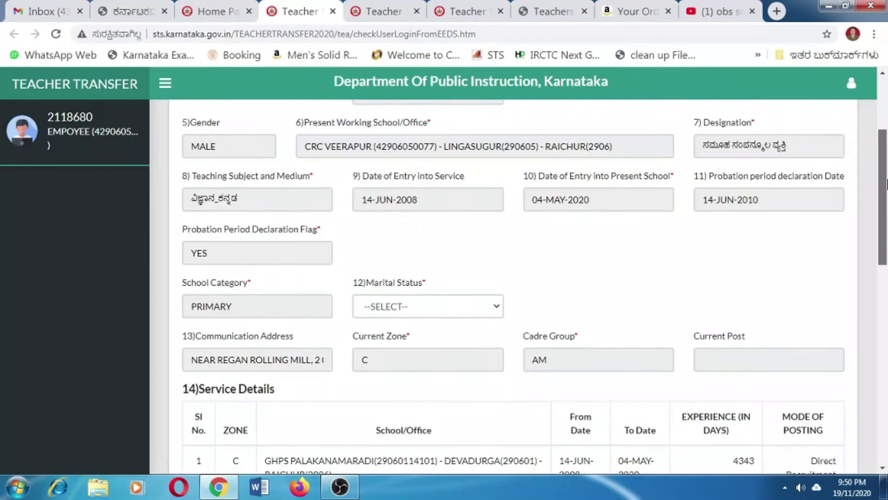
left_click(477, 308)
left_click(464, 341)
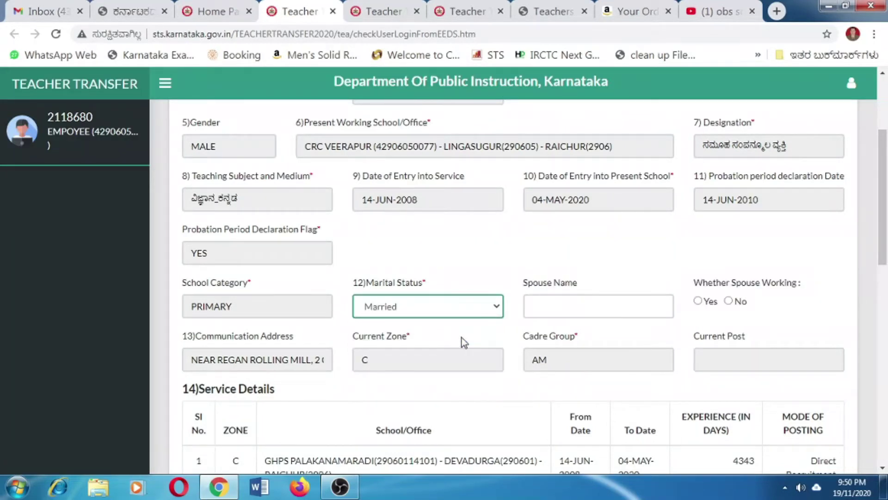
scroll(883, 225, "down", 2)
left_click(553, 220)
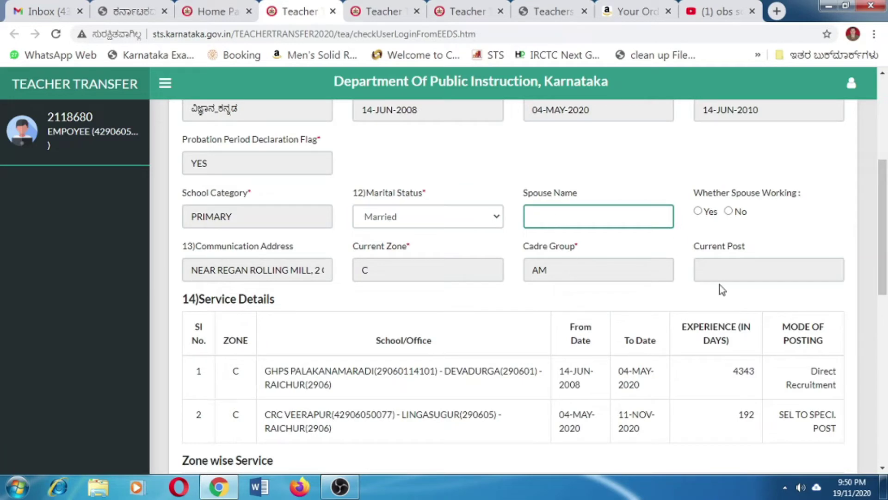
left_click(699, 212)
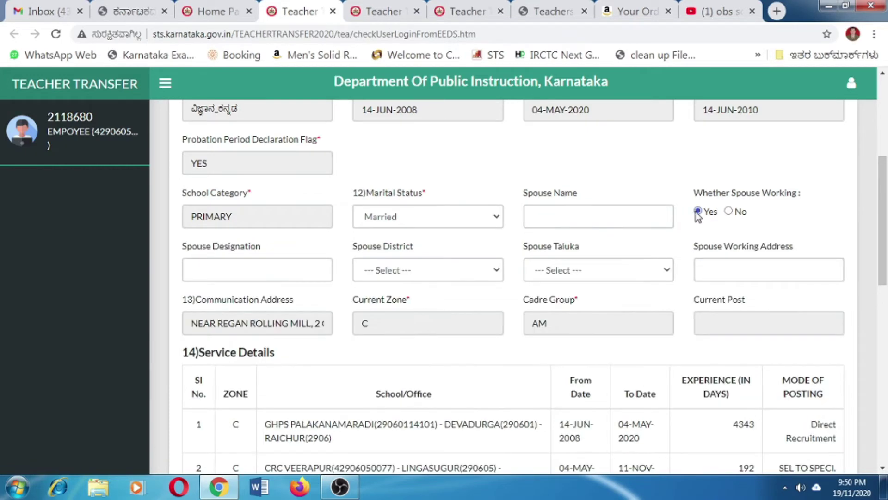
Step: Examine the service details and the choices offered for Transfer Requested For without choosing one
left_click_drag(885, 199, 885, 224)
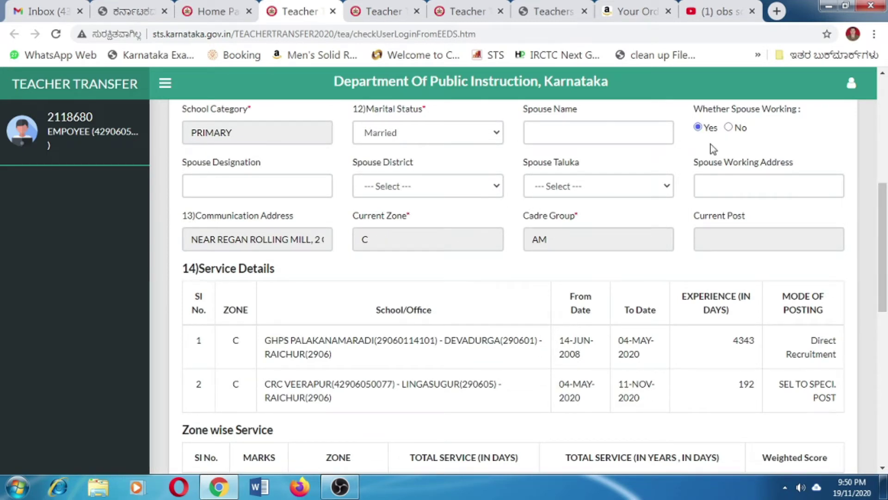
left_click_drag(884, 215, 886, 337)
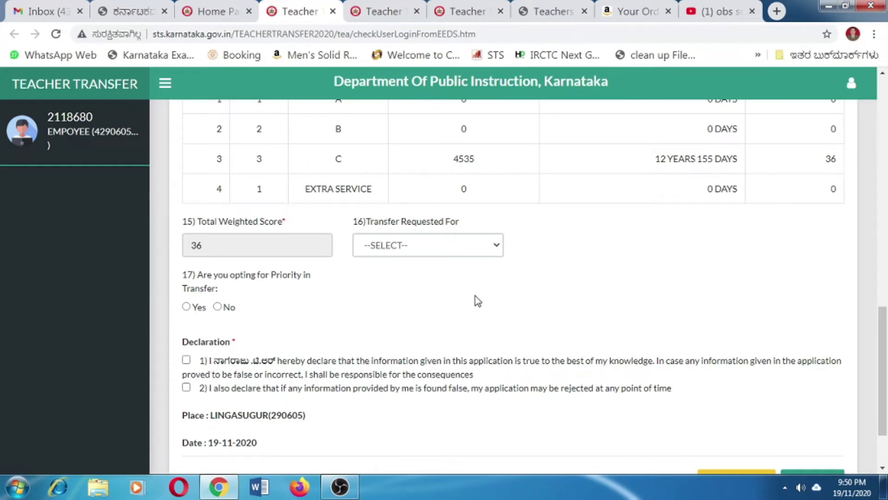
left_click(445, 242)
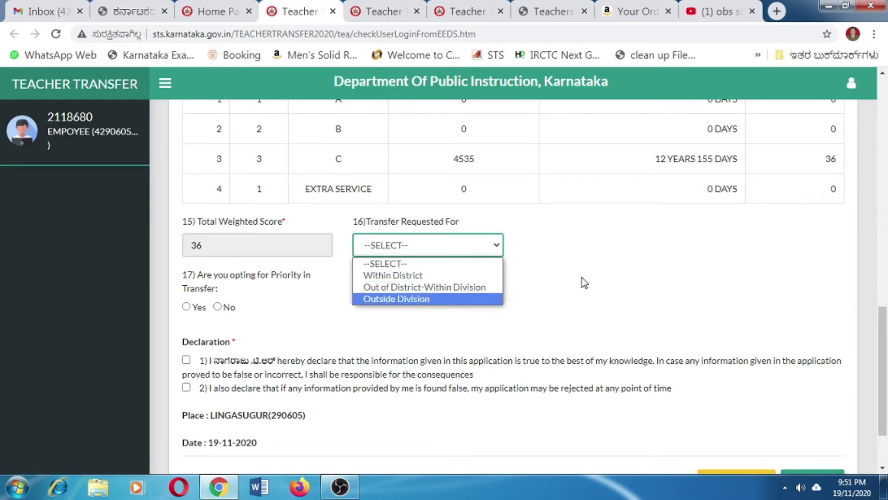
left_click(560, 291)
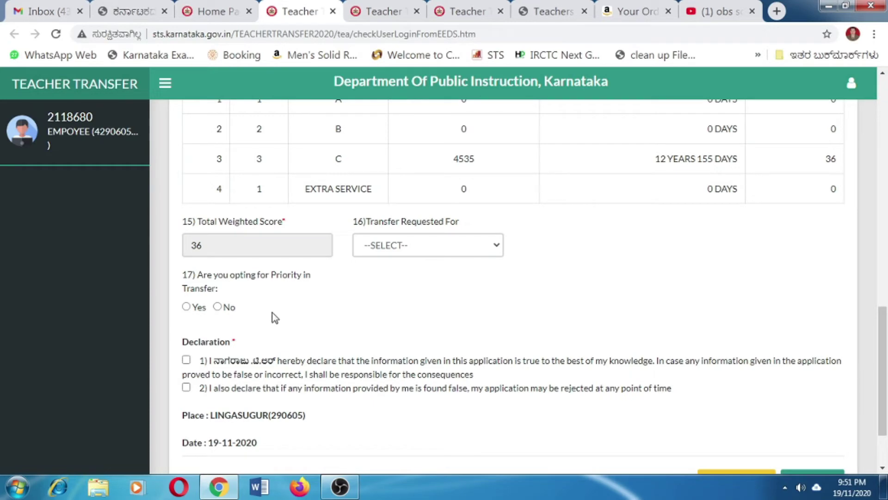
Step: Opt for priority in transfer and answer Yes to spouse working with the State or Central Government or aided educational institution
left_click(186, 307)
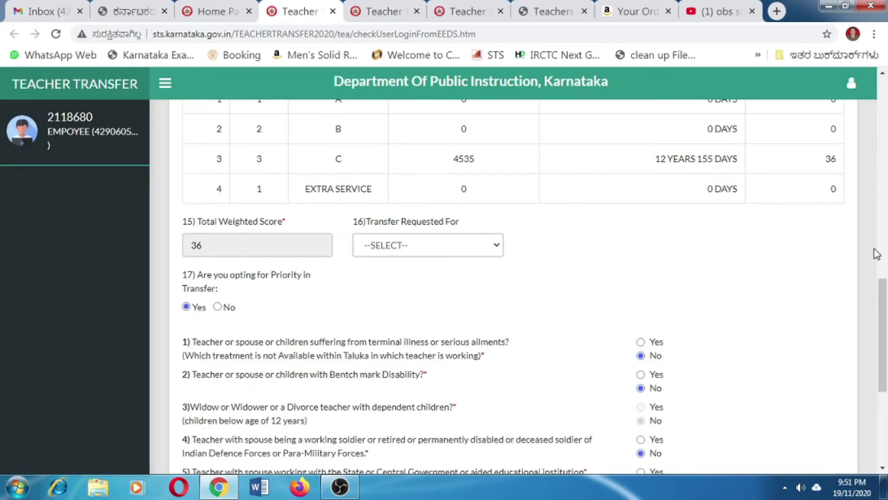
scroll(882, 300, "down", 3)
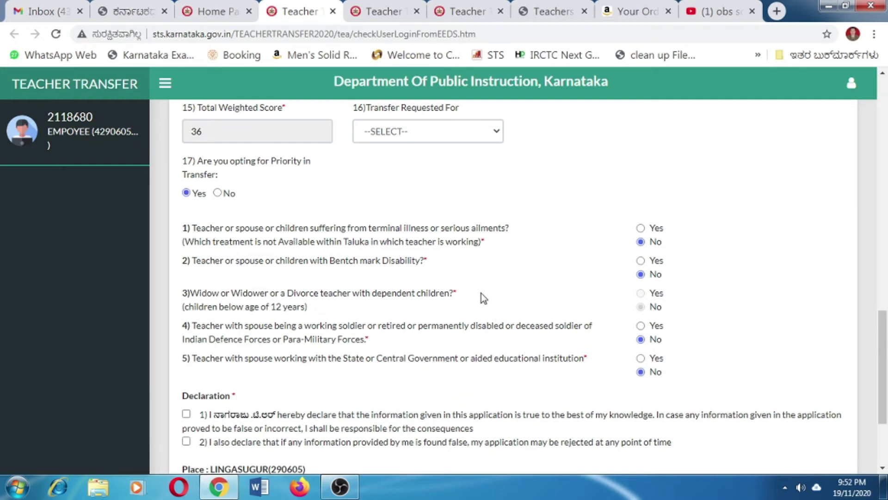
scroll(273, 301, "down", 2)
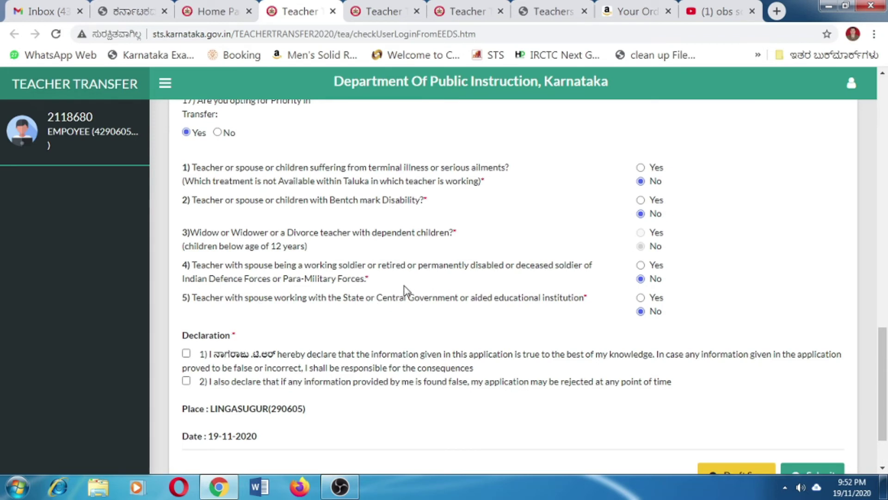
left_click_drag(183, 265, 189, 265)
left_click(381, 328)
scroll(886, 358, "down", 2)
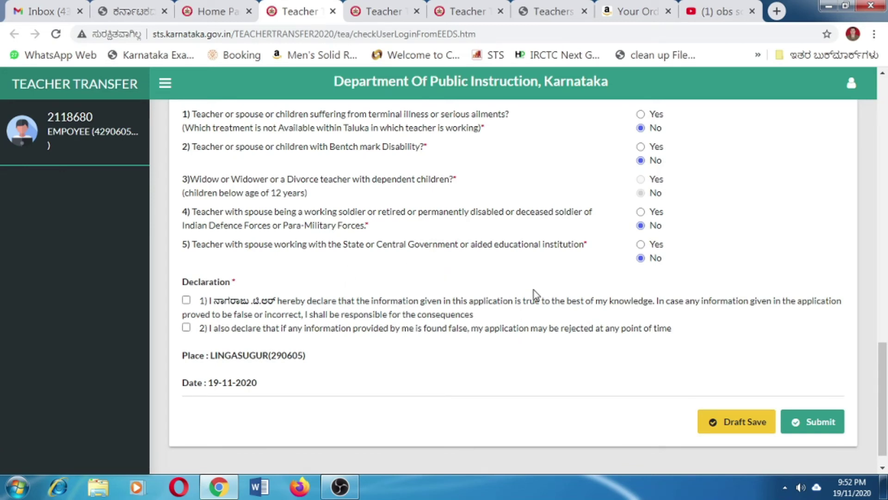
left_click(641, 245)
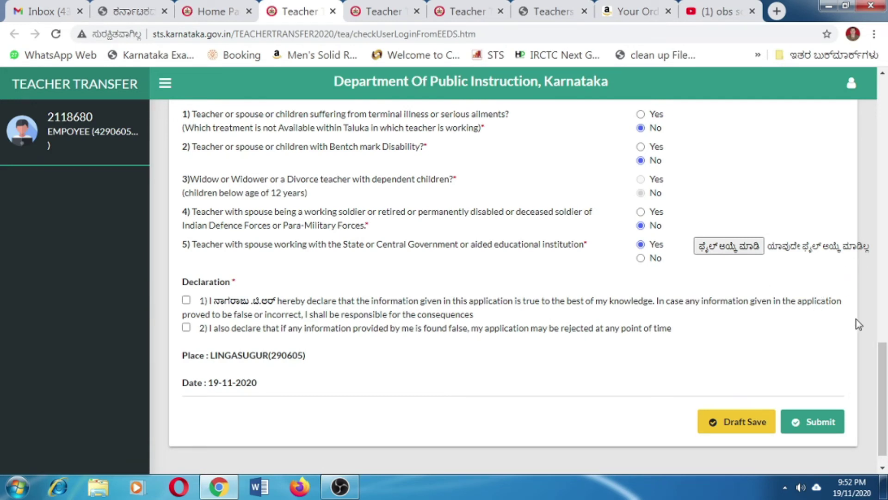
Step: Accept both declaration statements at the end of the transfer application
scroll(882, 354, "down", 1)
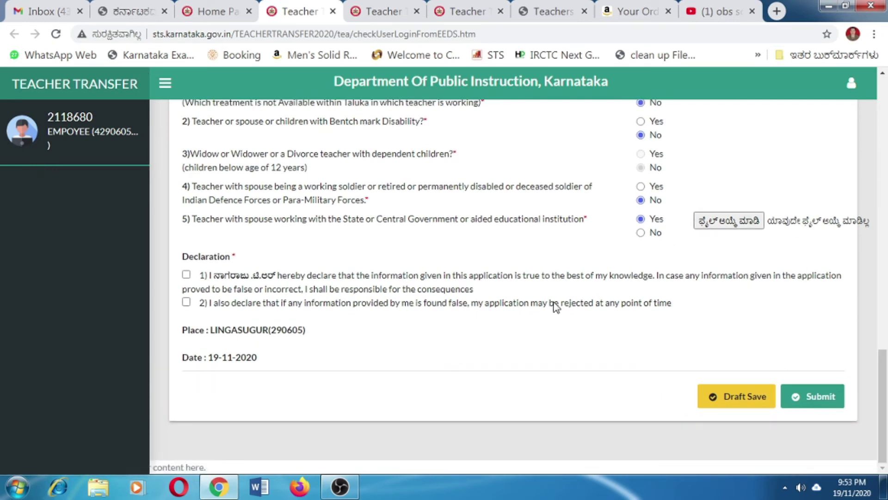
left_click(186, 275)
left_click(186, 302)
Step: Review the whole transfer application, from the basic details through service details and priority questions to the declarations
left_click_drag(884, 397, 885, 209)
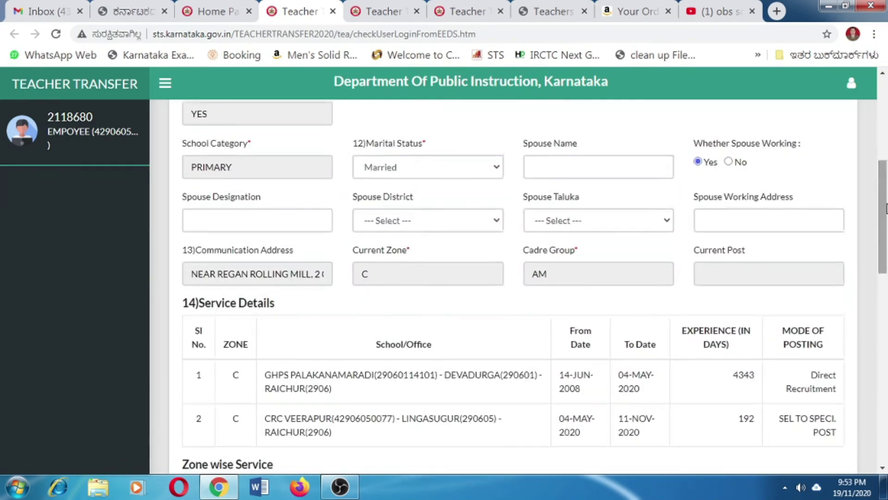
scroll(621, 265, "up", 5)
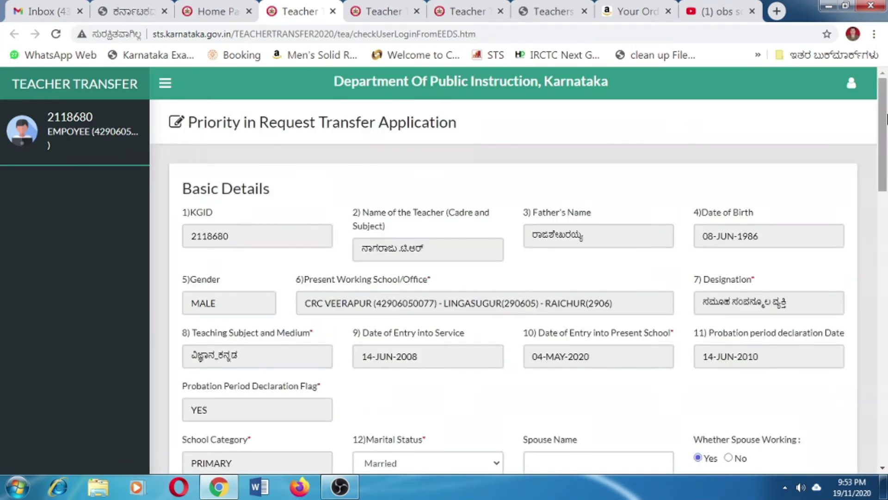
scroll(886, 134, "down", 2)
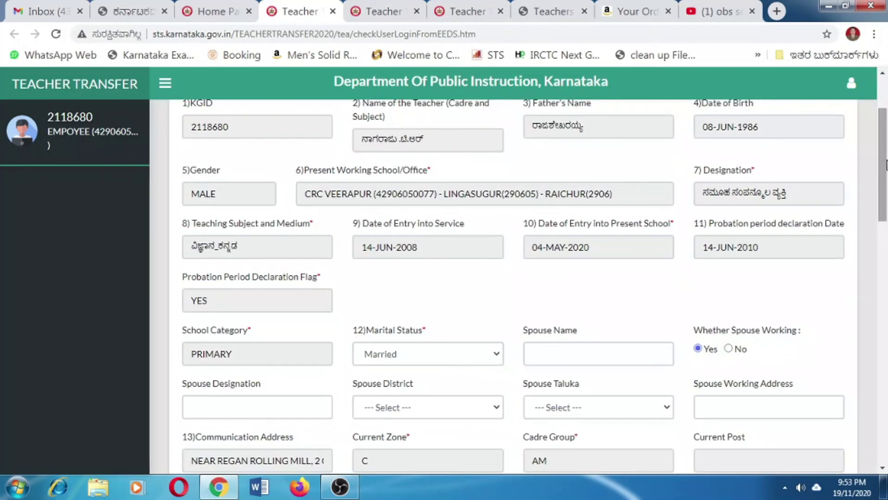
scroll(886, 139, "down", 1)
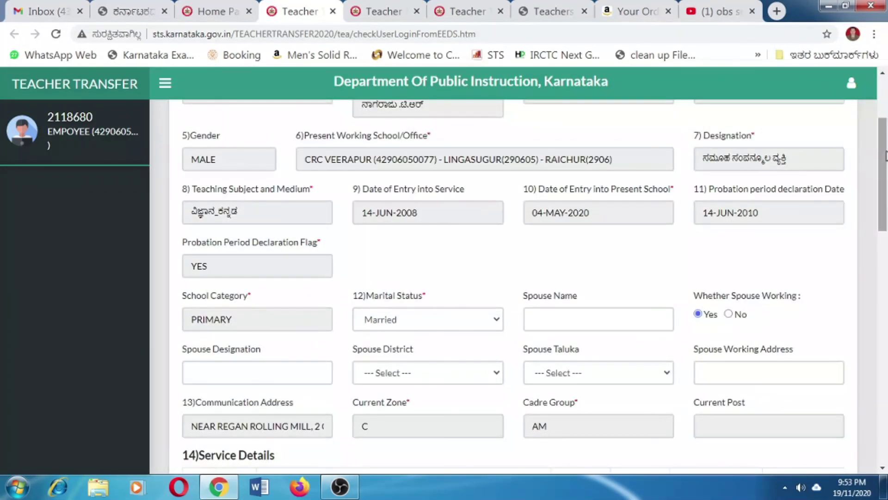
scroll(886, 155, "down", 3)
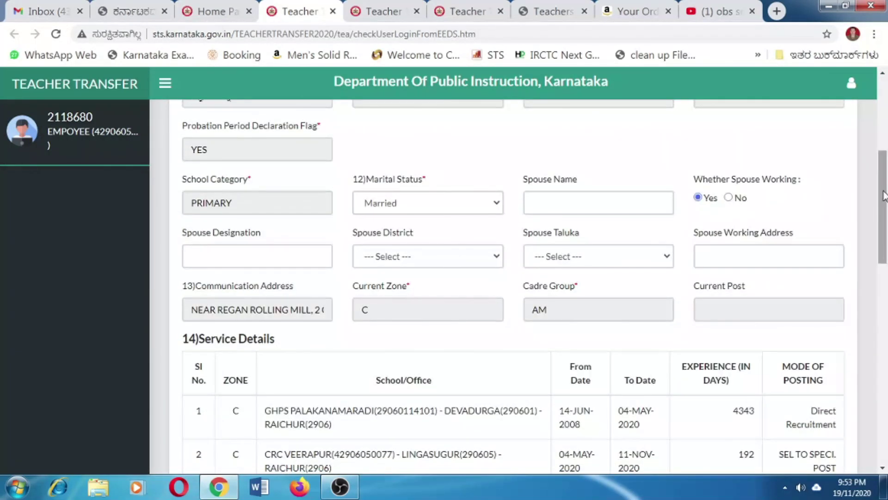
scroll(885, 210, "down", 5)
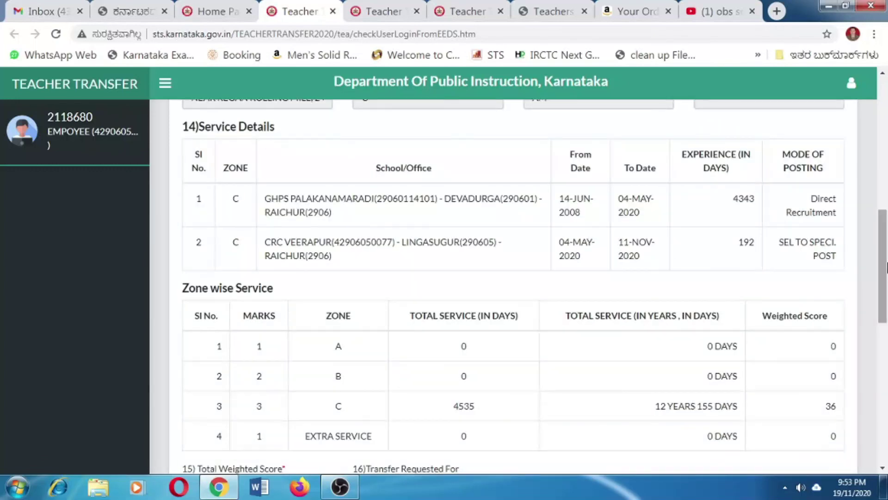
scroll(885, 271, "down", 2)
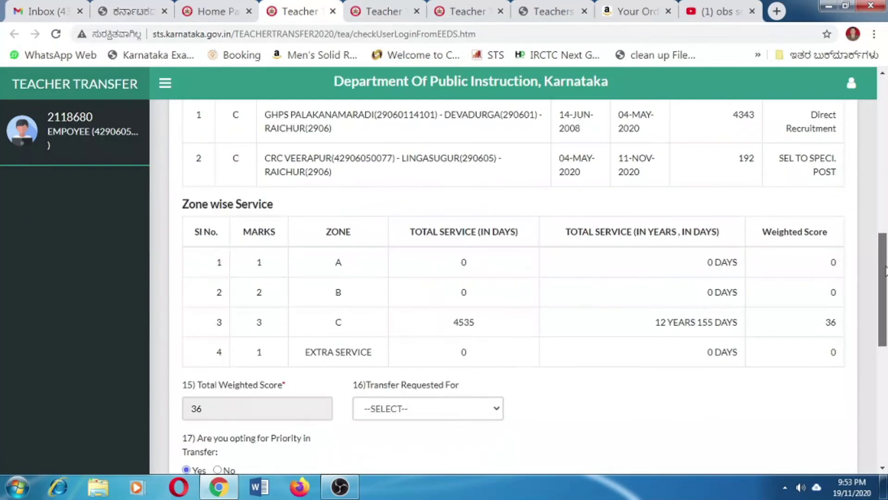
left_click_drag(885, 270, 885, 375)
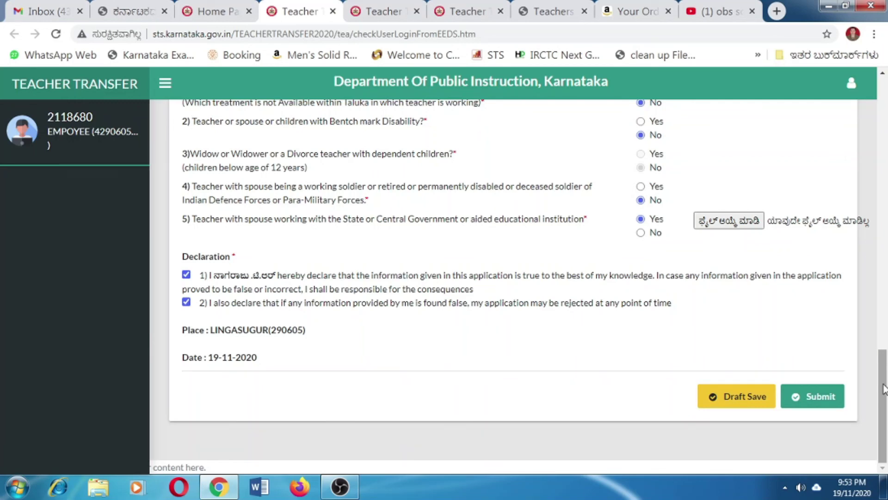
left_click_drag(885, 389, 886, 316)
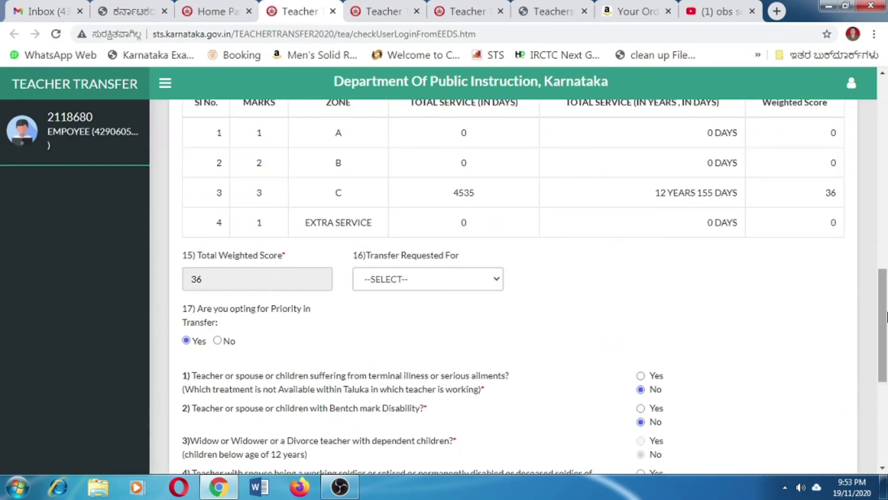